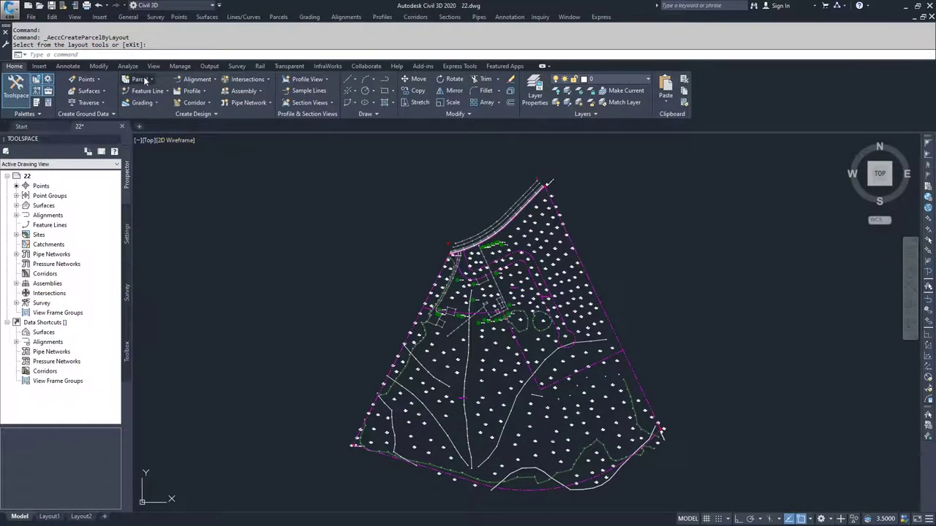
# Open the Parcel Layout Tools toolbar from the Home tab's Parcel creation menu
pyautogui.click(145, 79)
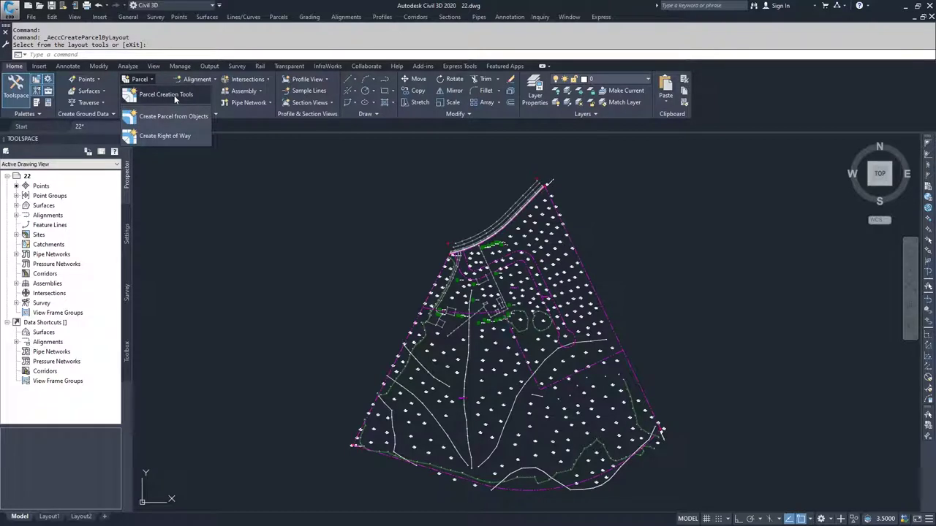
pyautogui.click(174, 95)
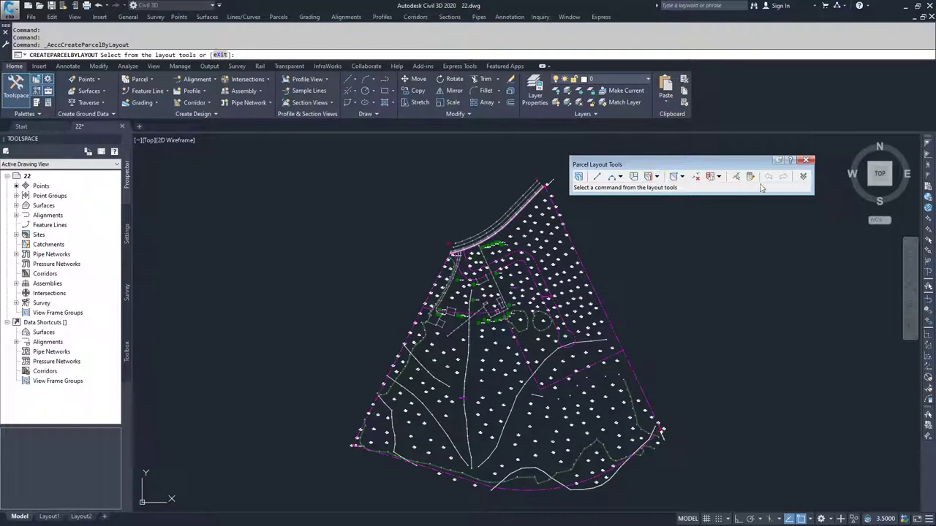
# Expand the layout parameters and set Minimum Area to 14375 Sq. Ft
pyautogui.click(802, 176)
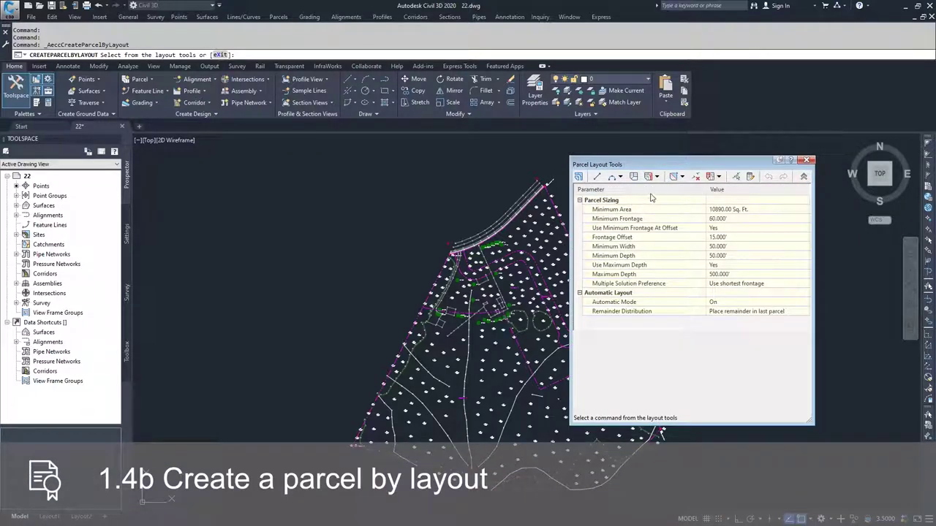
pyautogui.moveTo(663, 165); pyautogui.dragTo(701, 156)
pyautogui.click(764, 201)
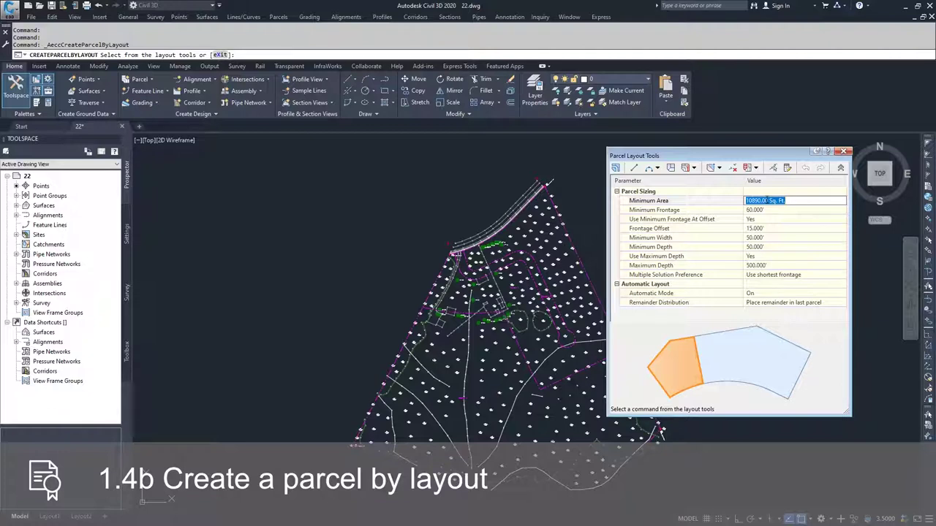
pyautogui.write('14375')
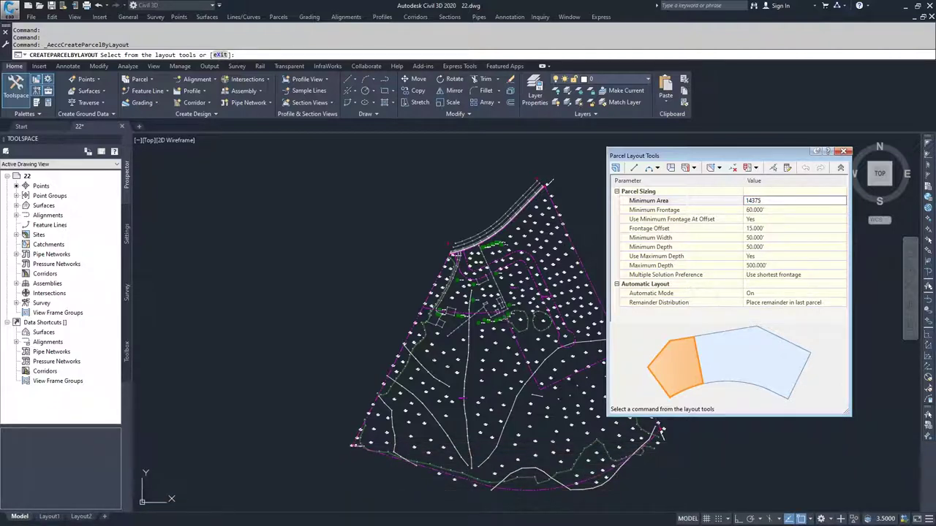
pyautogui.click(766, 211)
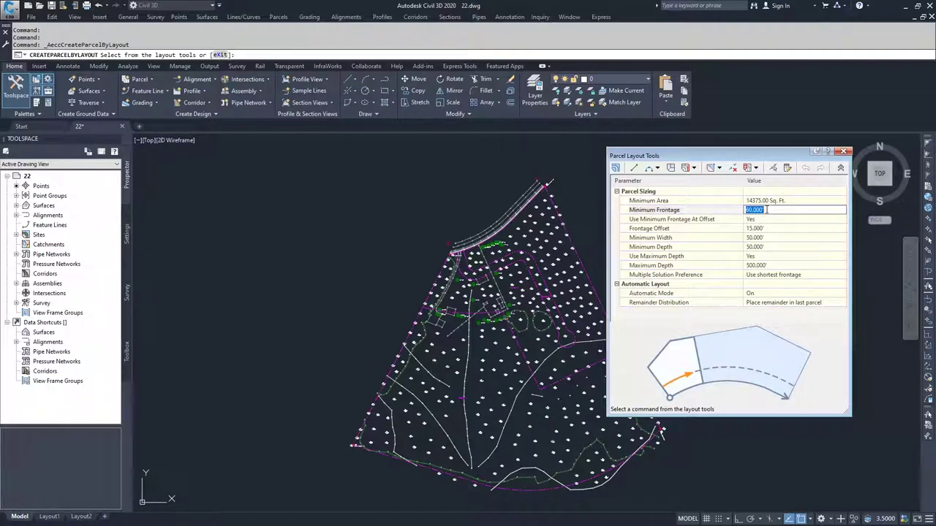
pyautogui.click(763, 220)
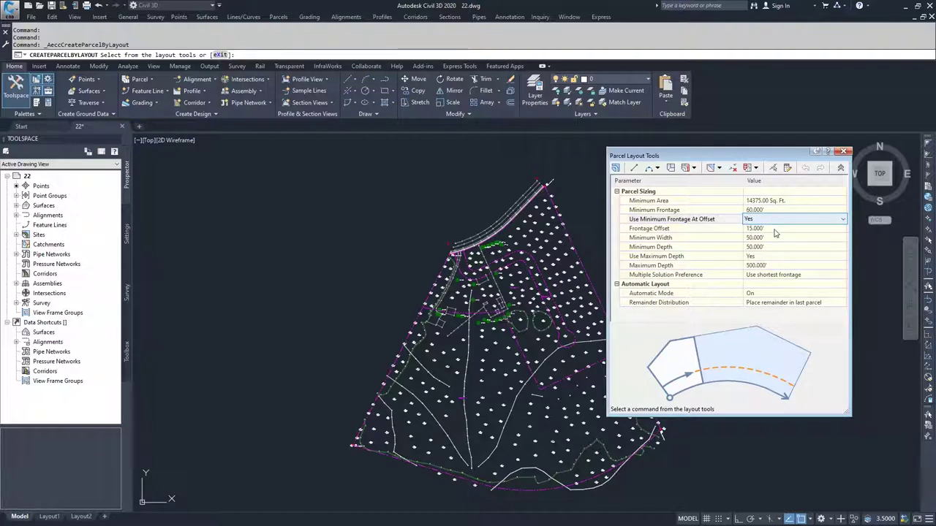
# Set Frontage Offset to 20' and Use Maximum Depth to No
pyautogui.click(775, 229)
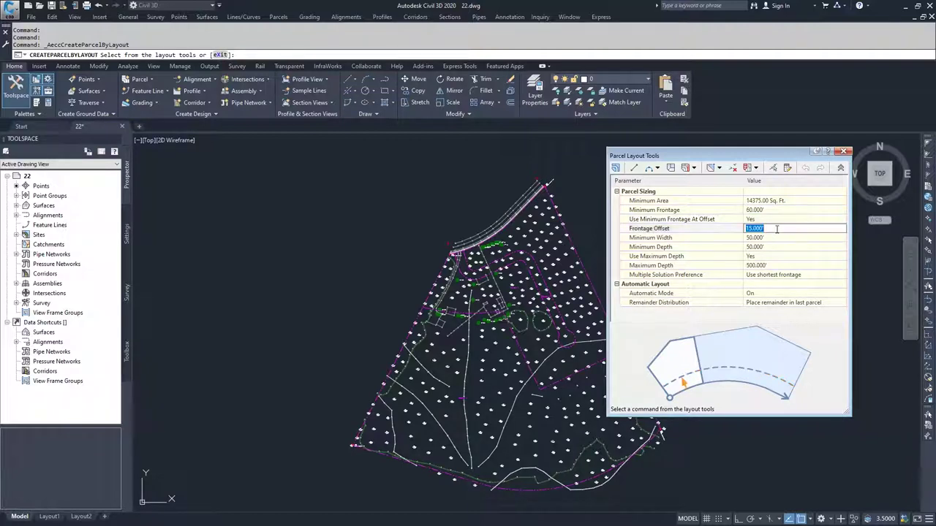
pyautogui.write('20')
pyautogui.click(775, 238)
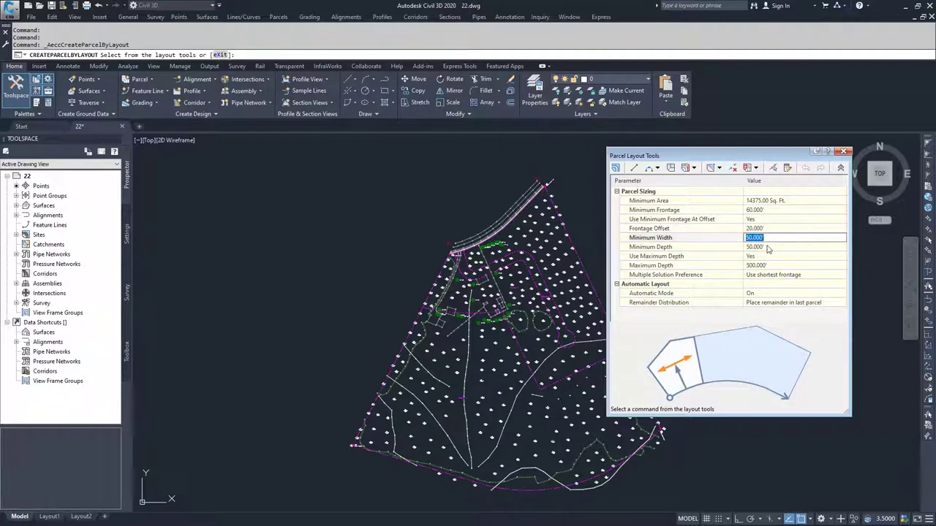
pyautogui.click(766, 246)
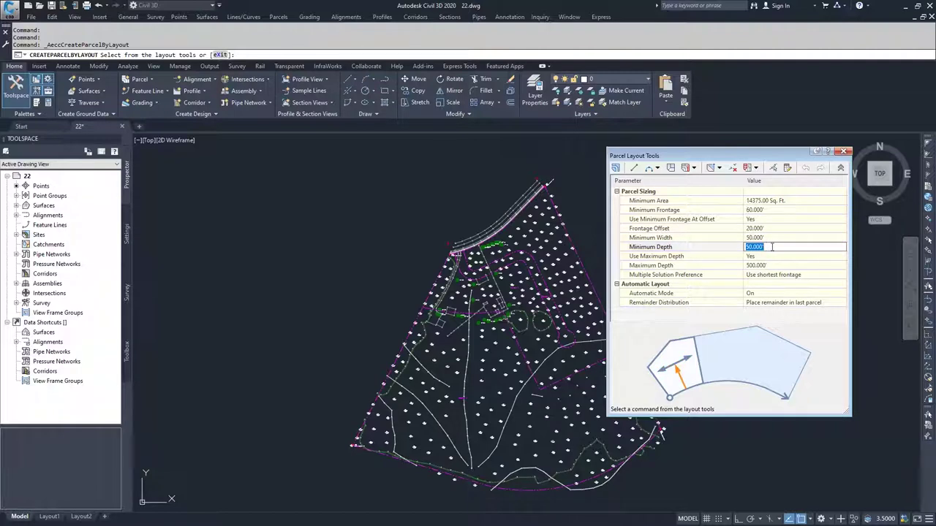
pyautogui.click(769, 257)
pyautogui.click(769, 256)
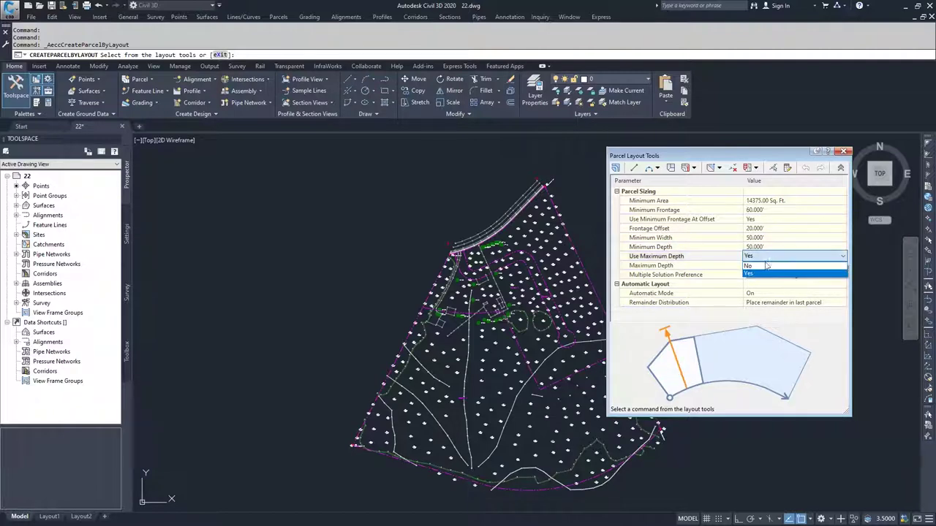
pyautogui.click(762, 266)
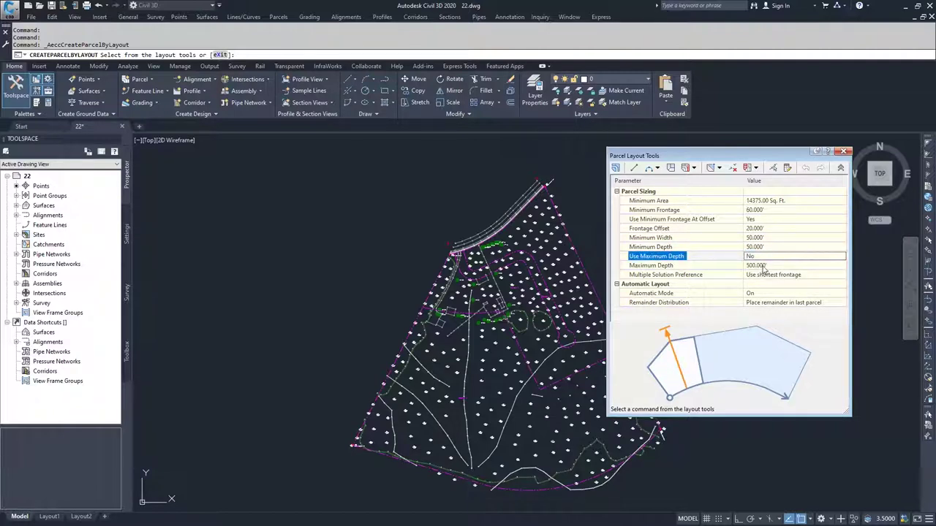
pyautogui.click(766, 275)
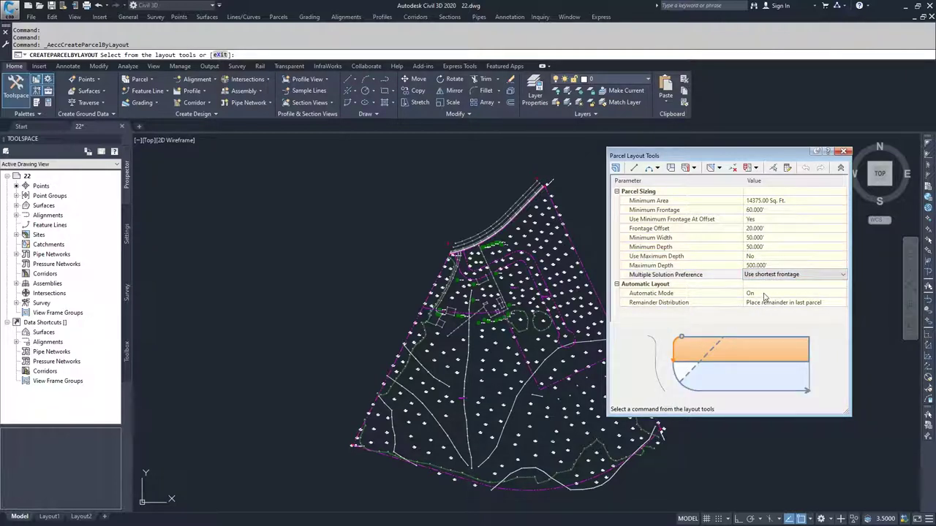
pyautogui.click(764, 294)
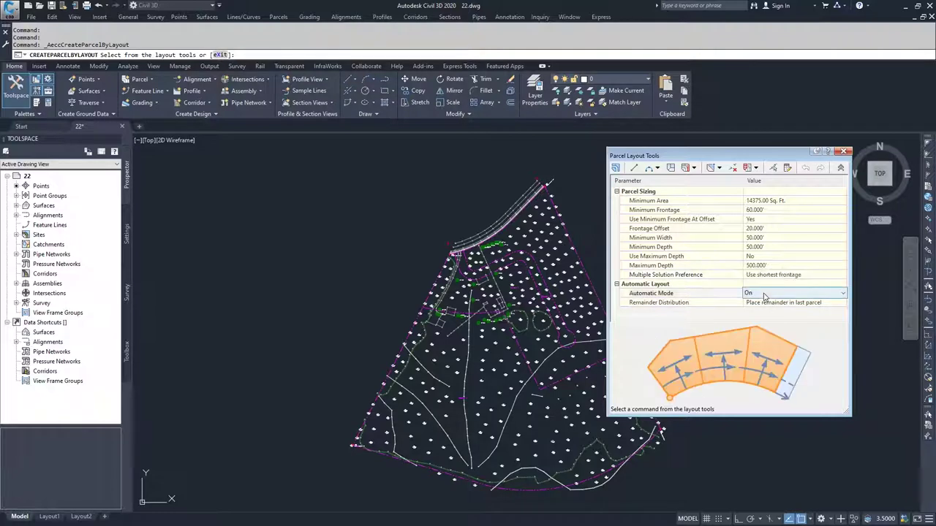
pyautogui.click(780, 304)
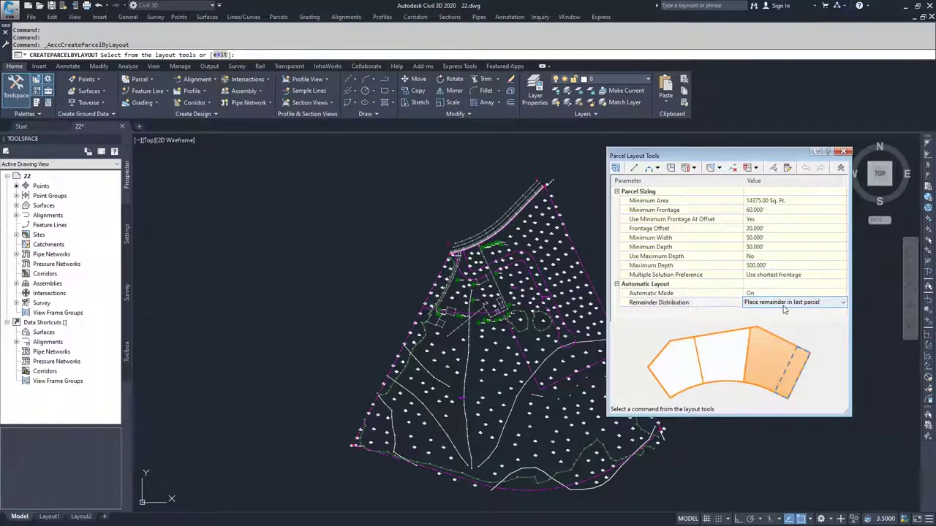
# Set Remainder Distribution to Redistribute remainder
pyautogui.click(786, 306)
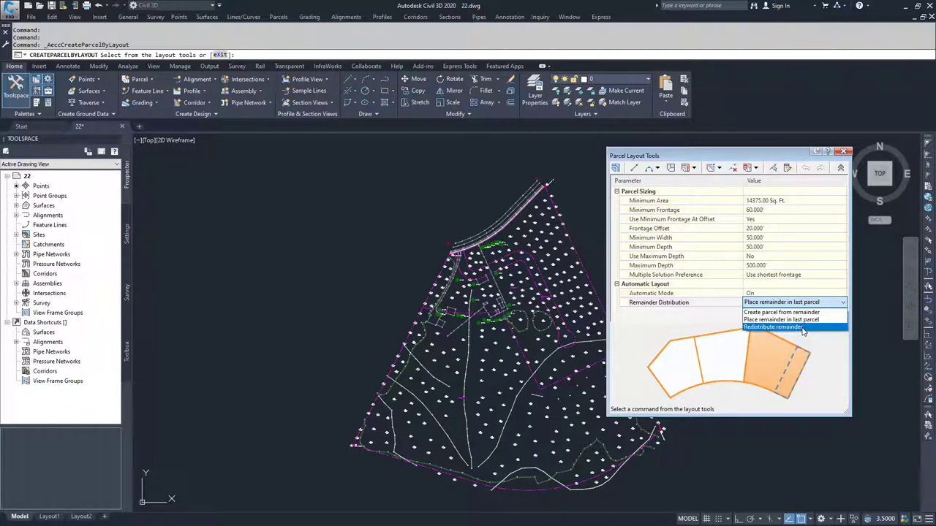
pyautogui.click(803, 328)
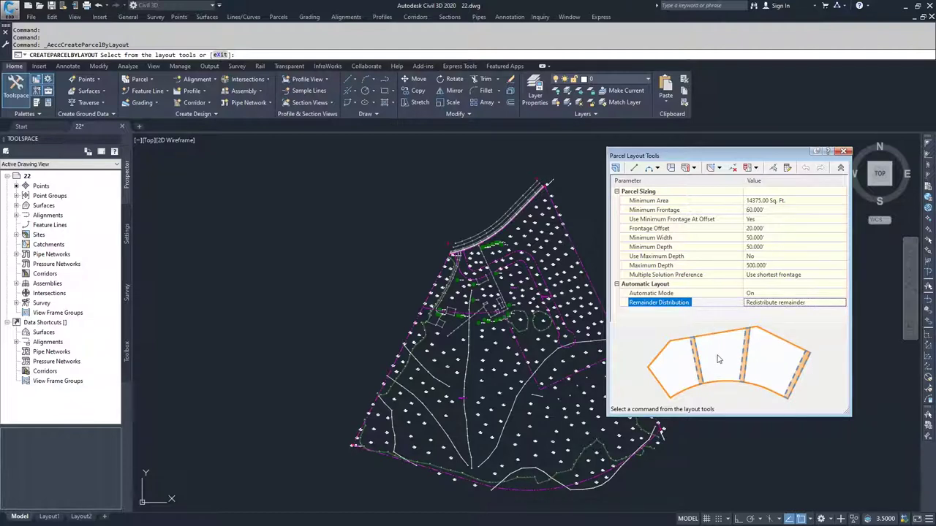
pyautogui.click(694, 169)
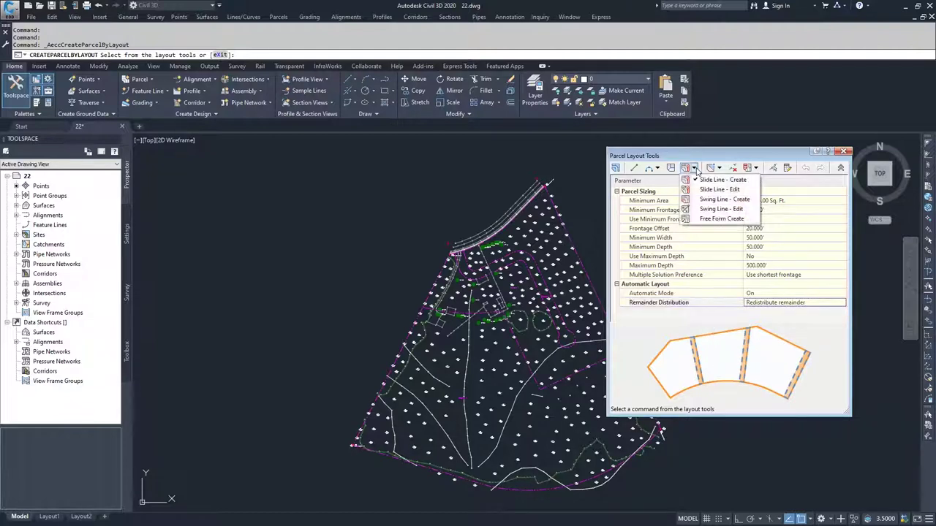
# Start Swing Line - Create with the Development site and Property parcel style
pyautogui.click(720, 199)
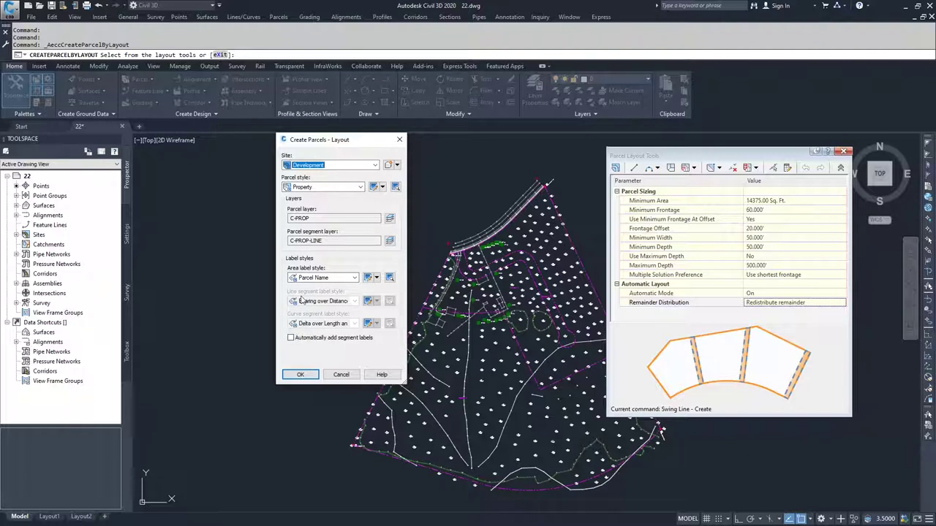
pyautogui.click(299, 375)
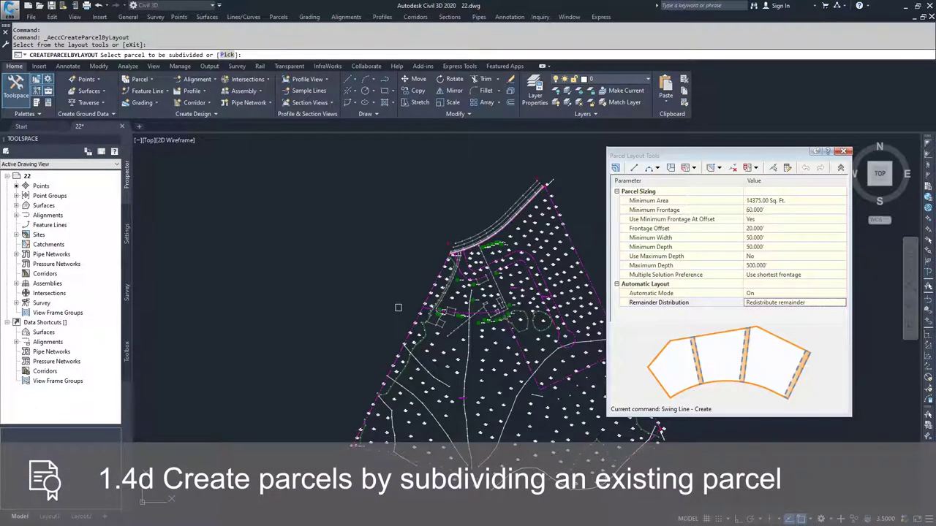
# Zoom into the site's upper area and select the parcel to subdivide
pyautogui.moveTo(504, 318); pyautogui.dragTo(426, 332, button='middle')
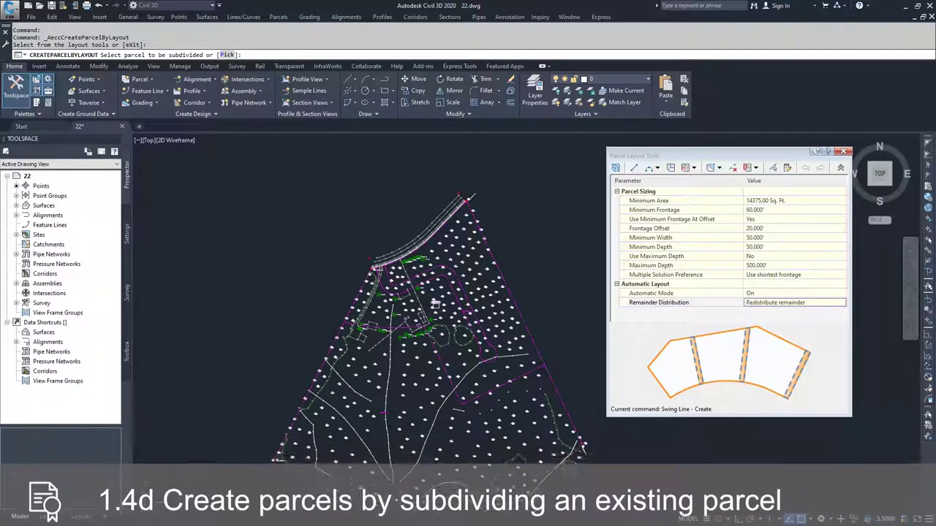
pyautogui.scroll(4, 435, 304)
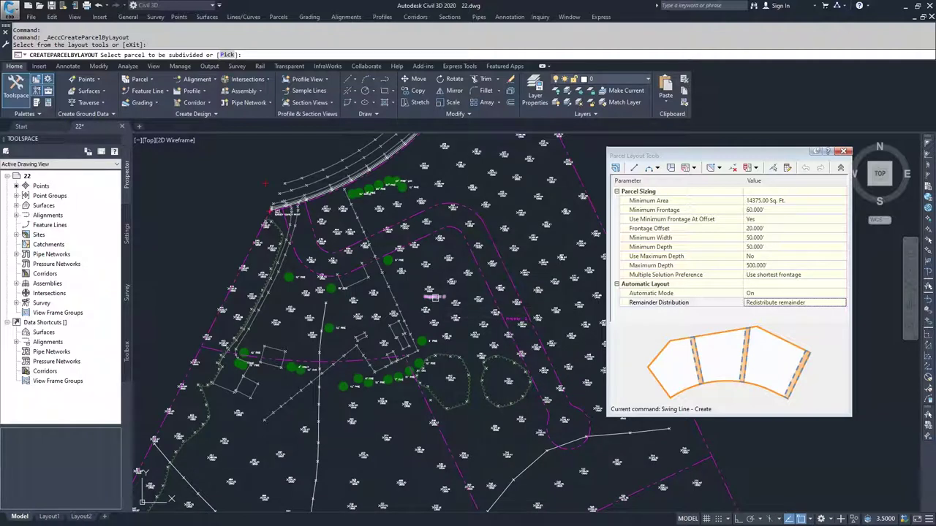
pyautogui.click(433, 313)
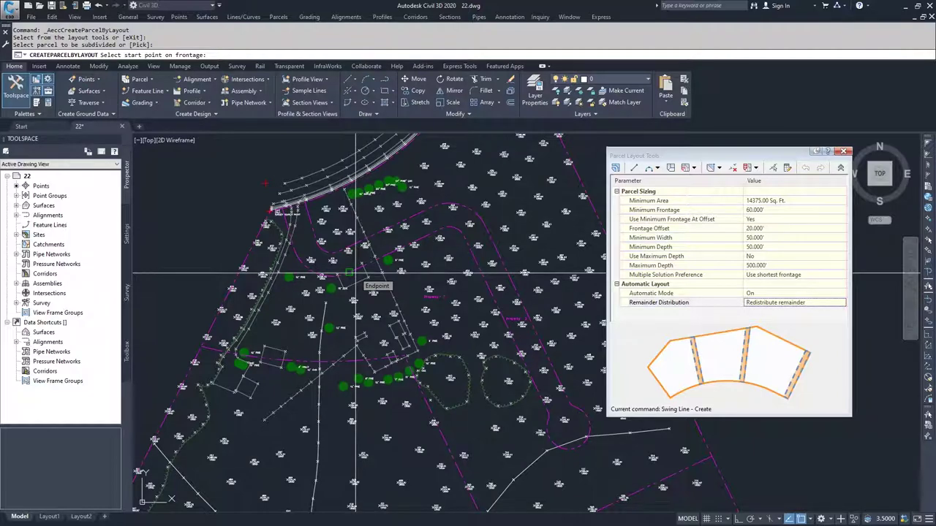
pyautogui.scroll(2, 356, 274)
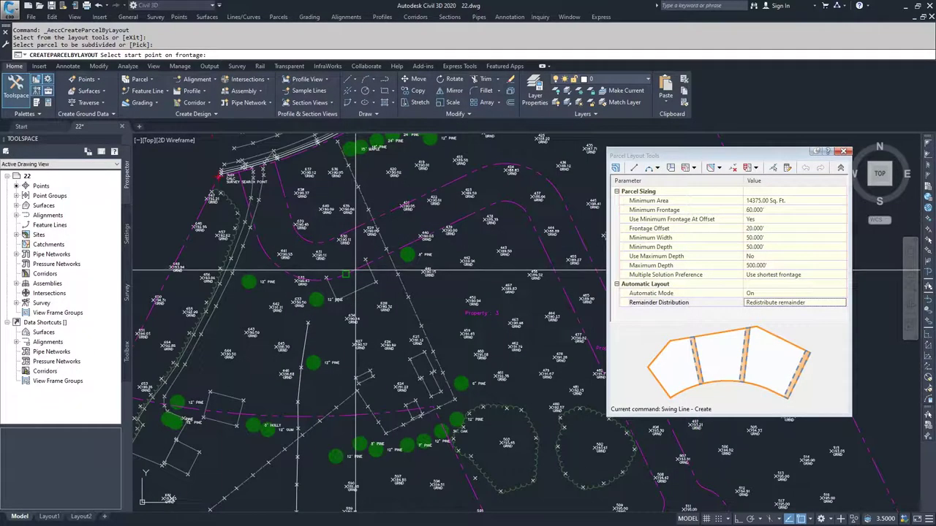
# Trace the frontage along the curved boundary, pick the swing point, and accept the lots
pyautogui.click(346, 275)
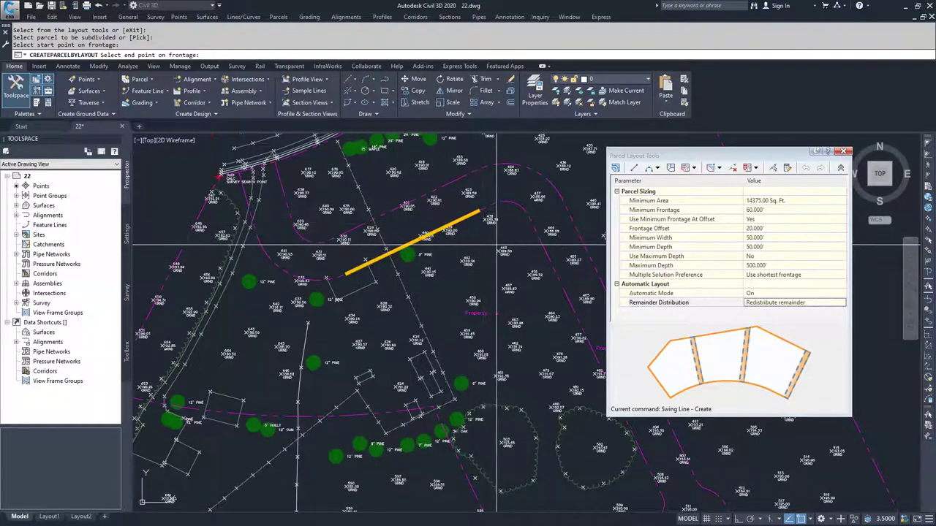
pyautogui.moveTo(532, 304); pyautogui.dragTo(454, 275, button='middle')
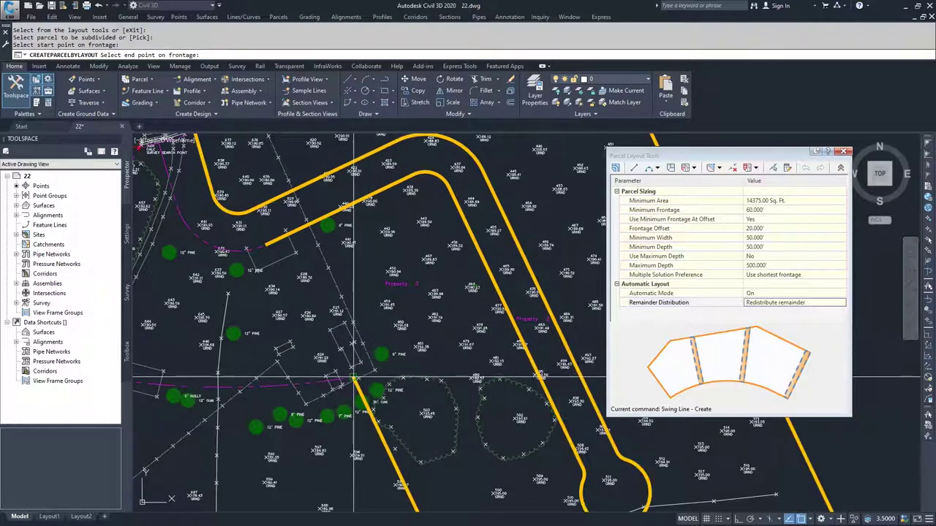
pyautogui.click(502, 308)
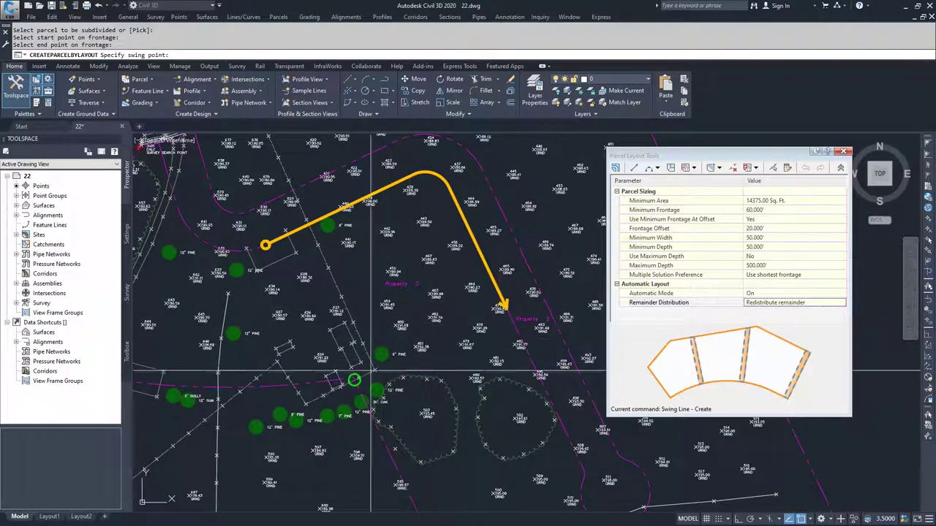
pyautogui.scroll(5, 353, 378)
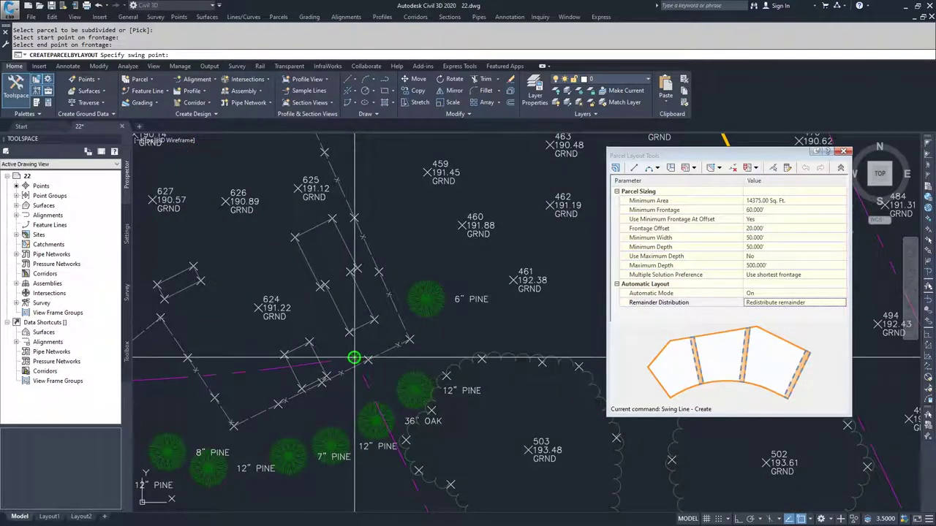
pyautogui.click(353, 358)
pyautogui.scroll(-5, 366, 263)
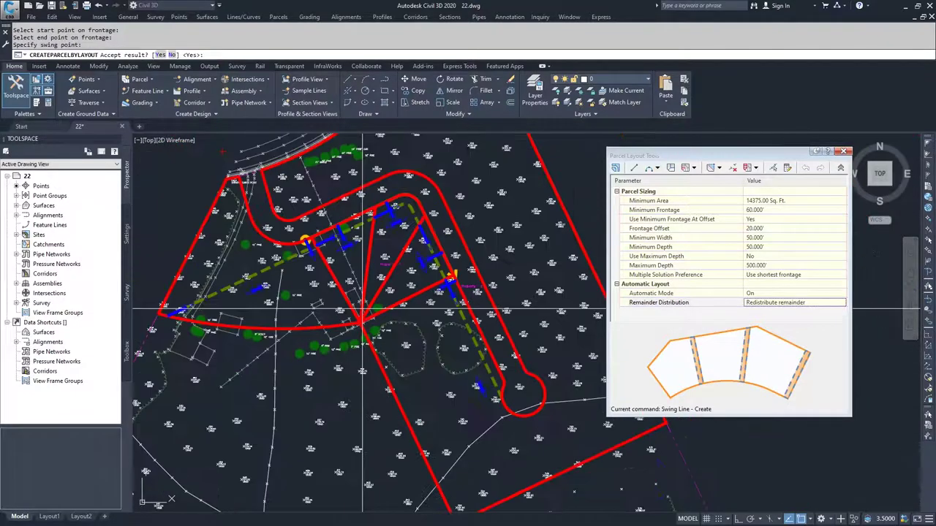
pyautogui.moveTo(367, 264); pyautogui.dragTo(337, 315, button='middle')
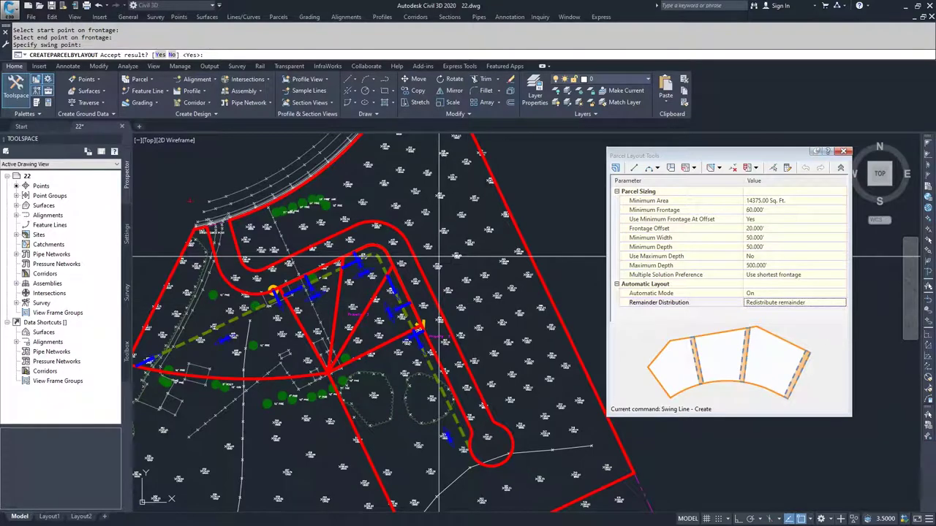
pyautogui.press('Return')
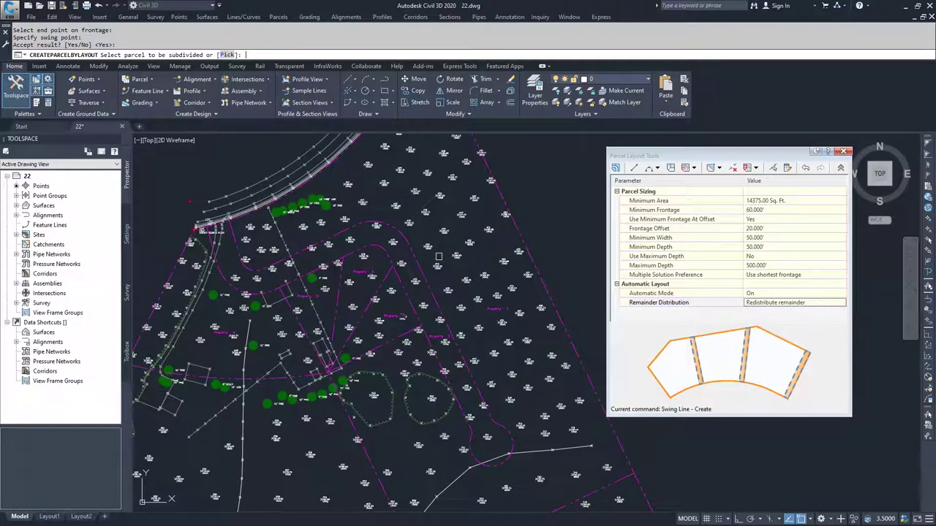
# Switch to Slide Line - Create and pick the next parcel to subdivide
pyautogui.click(694, 168)
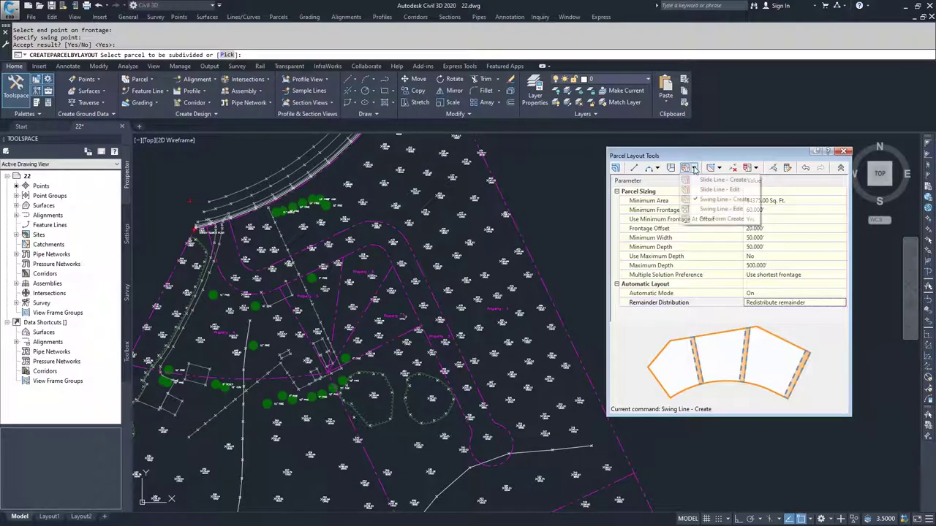
pyautogui.click(709, 182)
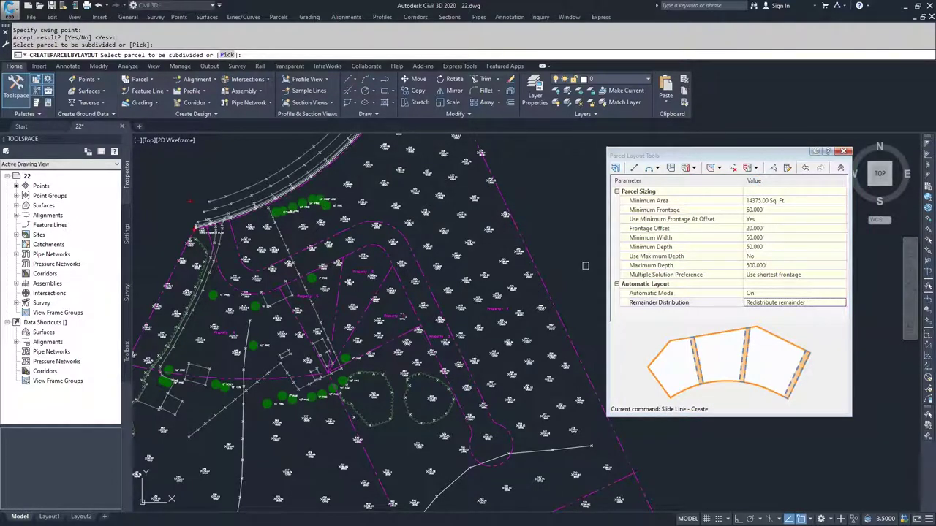
pyautogui.moveTo(478, 323); pyautogui.dragTo(453, 254, button='middle')
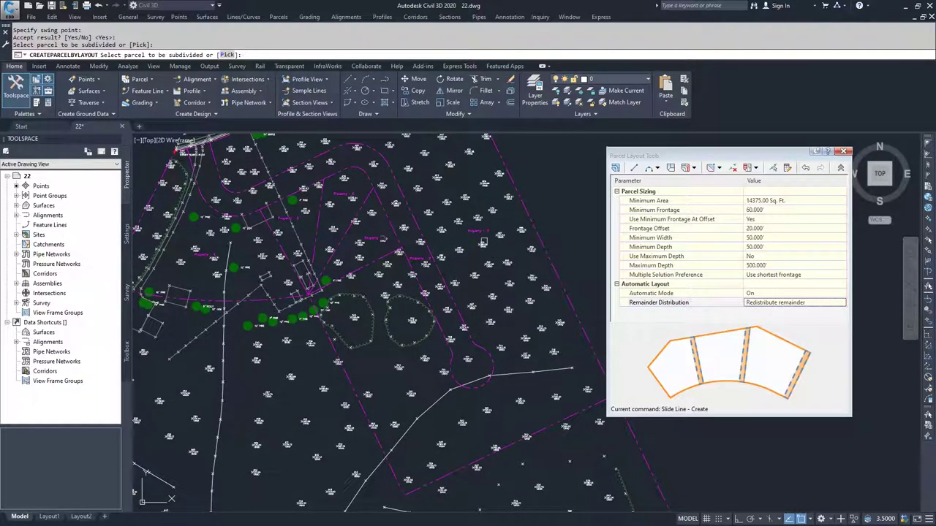
pyautogui.click(477, 230)
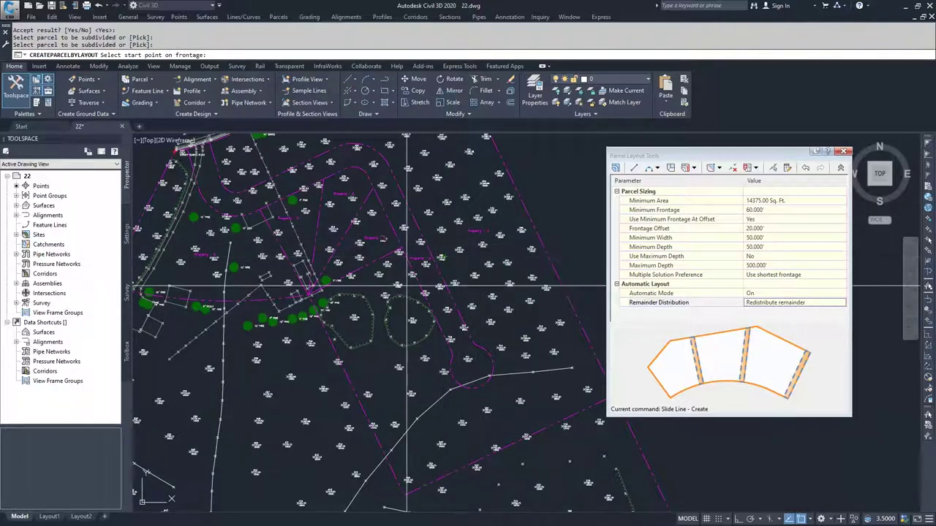
# Run the frontage around the cul-de-sac, fix the slide-line angle, and accept the lots
pyautogui.scroll(5, 404, 277)
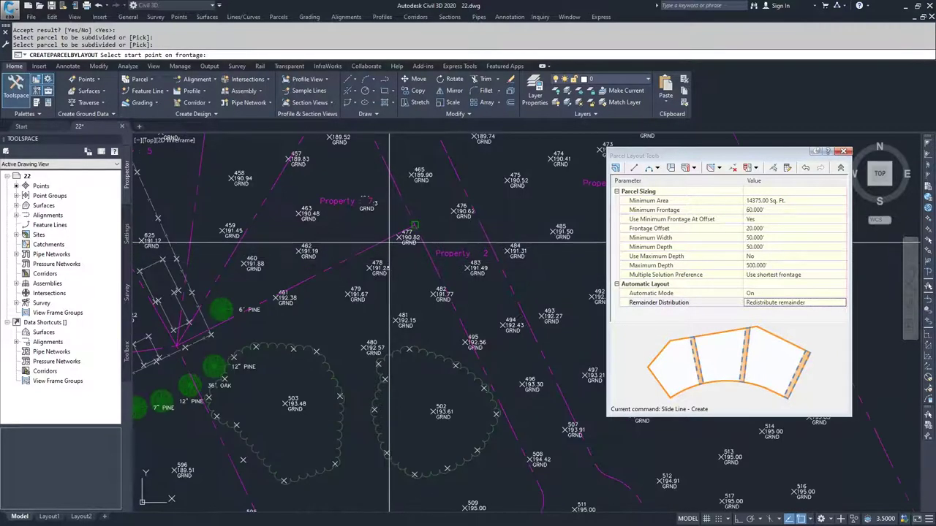
pyautogui.click(414, 226)
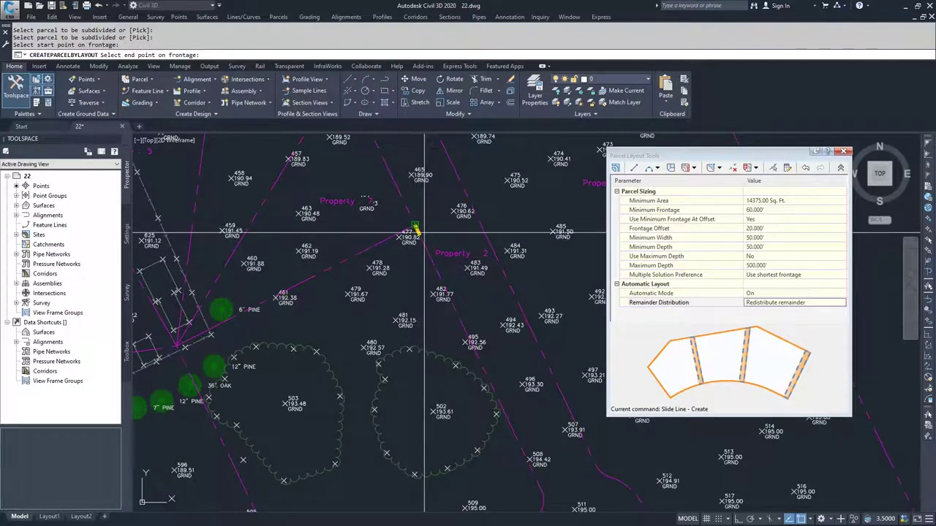
pyautogui.scroll(-3, 439, 291)
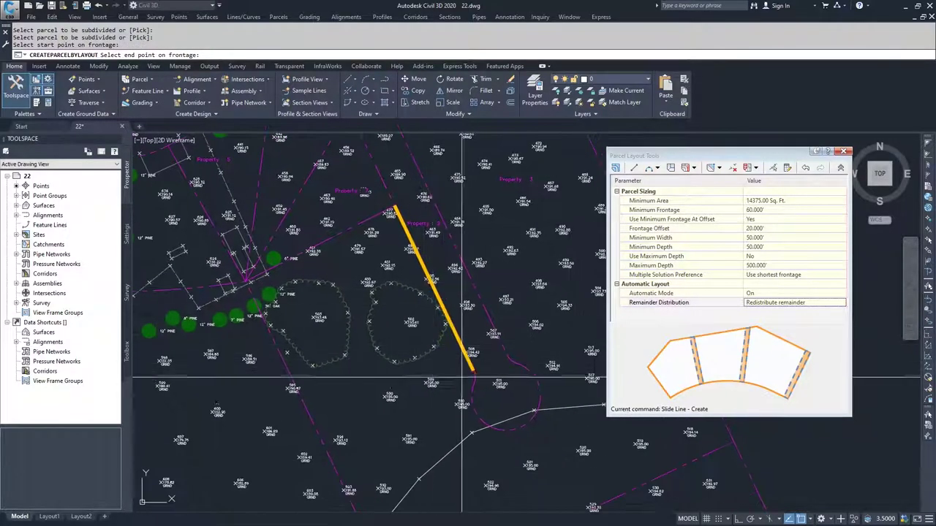
pyautogui.moveTo(462, 269)
pyautogui.mouseDown(button='middle')
pyautogui.moveTo(515, 334)
pyautogui.moveTo(545, 434)
pyautogui.mouseUp(button='middle')
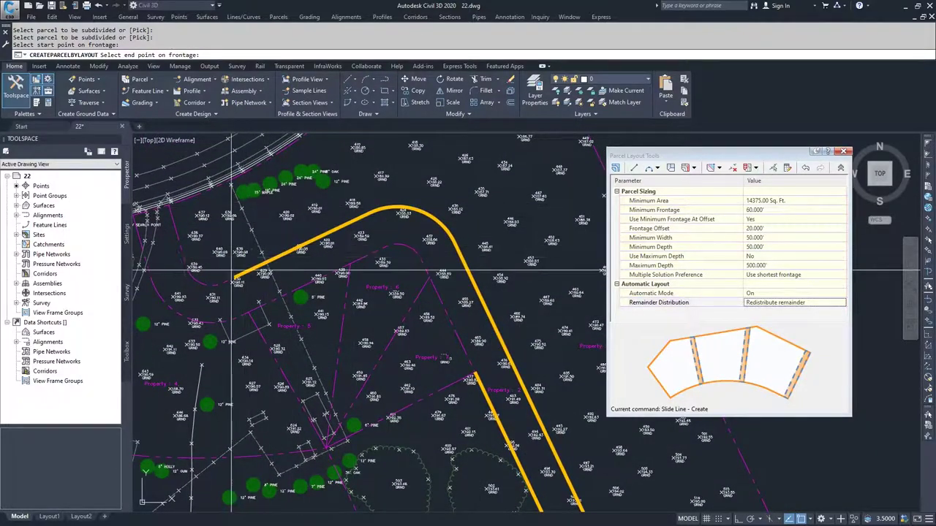
pyautogui.click(229, 280)
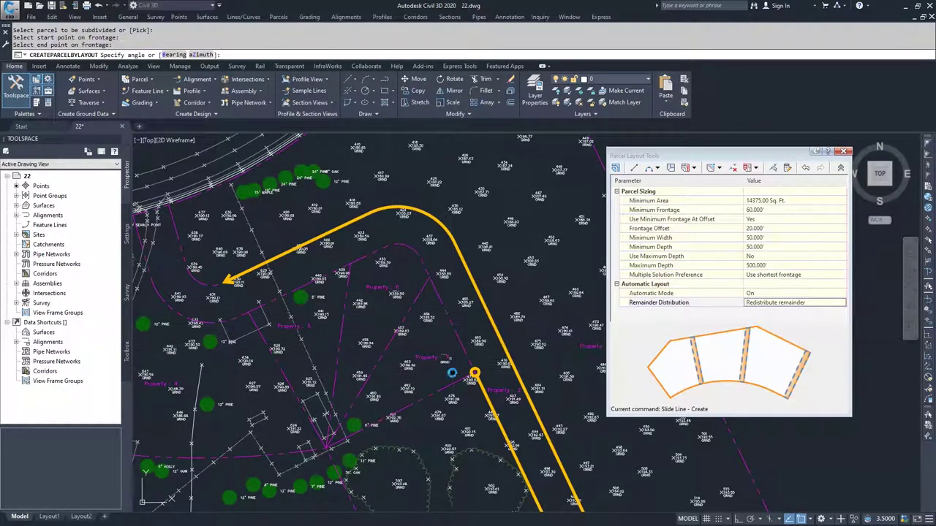
pyautogui.moveTo(480, 391); pyautogui.dragTo(438, 340, button='middle')
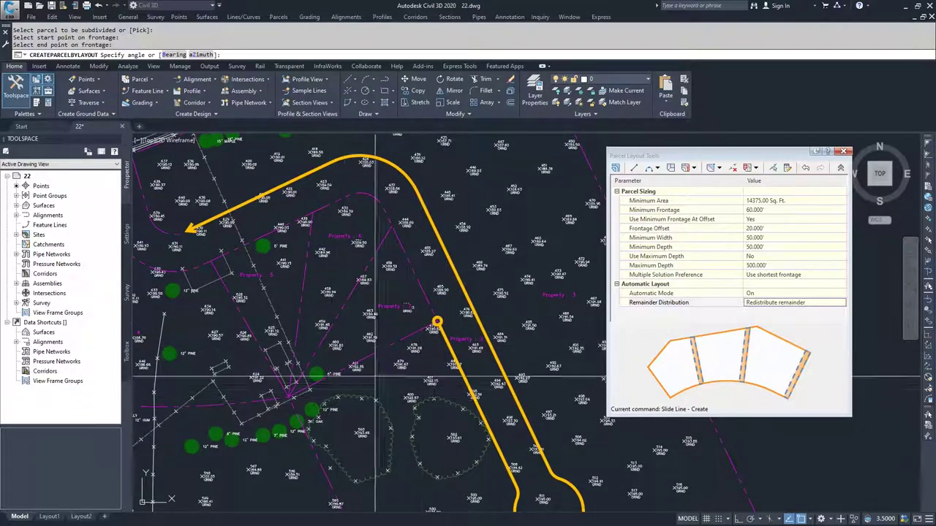
pyautogui.scroll(3, 425, 338)
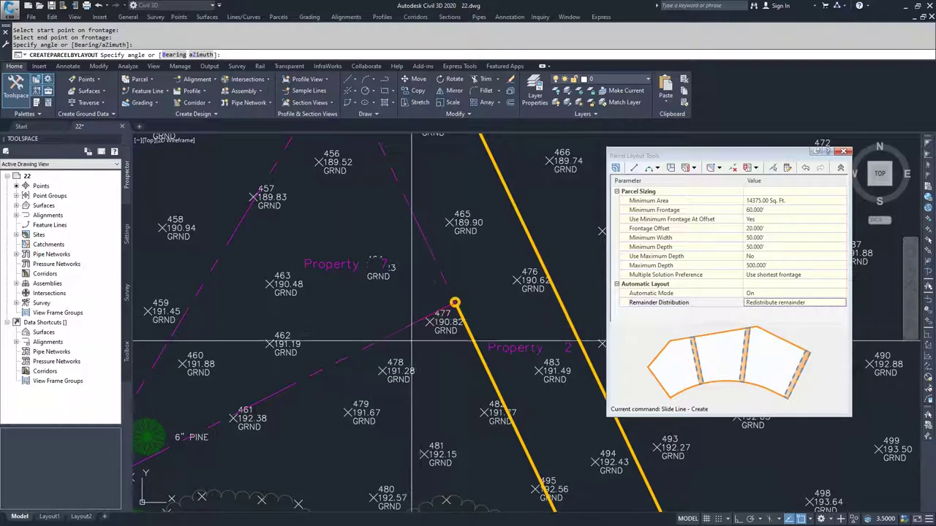
pyautogui.moveTo(187, 477); pyautogui.dragTo(319, 413, button='middle')
pyautogui.click(202, 429)
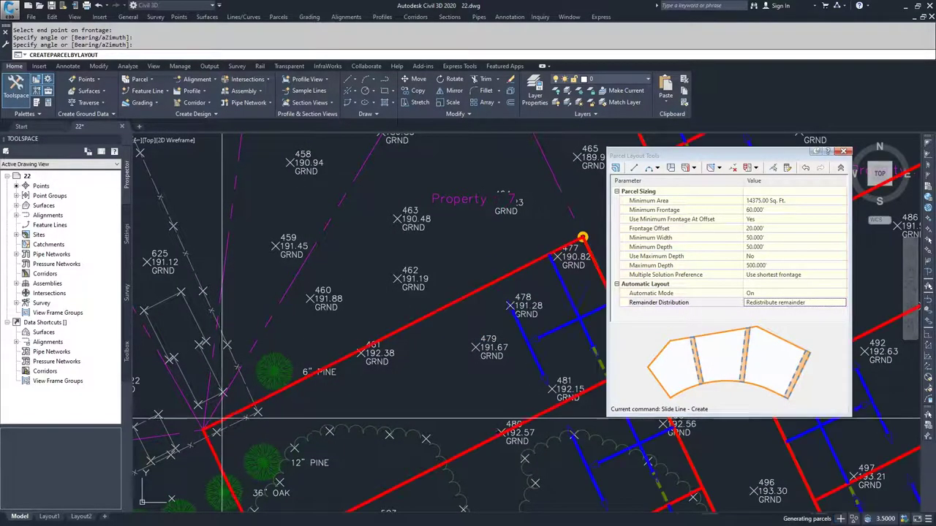
pyautogui.scroll(-5, 347, 369)
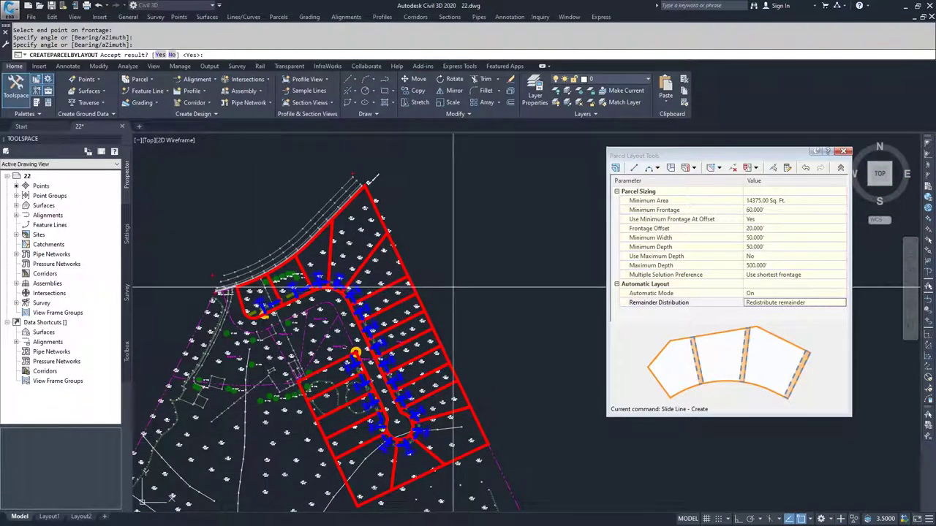
pyautogui.press('Return')
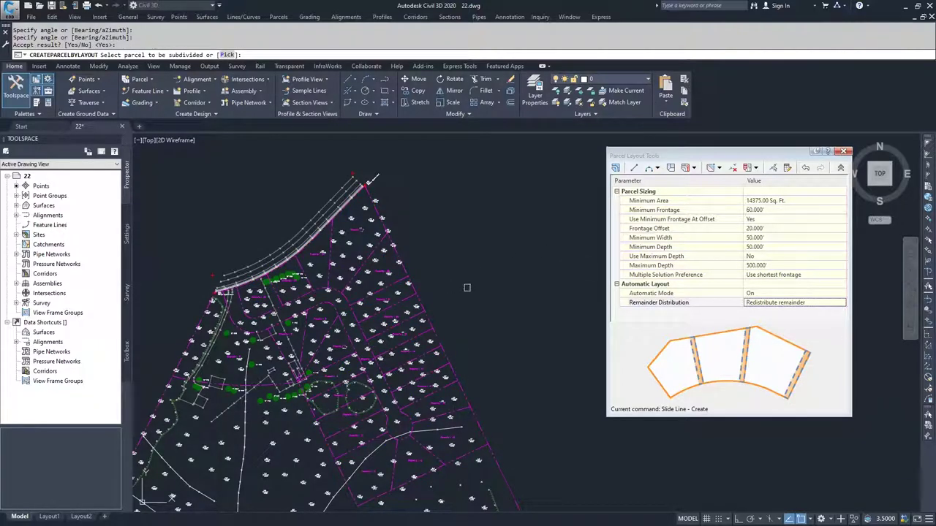
# Select the western parcel, set its arc frontage, snap the angle to an endpoint, and accept
pyautogui.scroll(4, 239, 352)
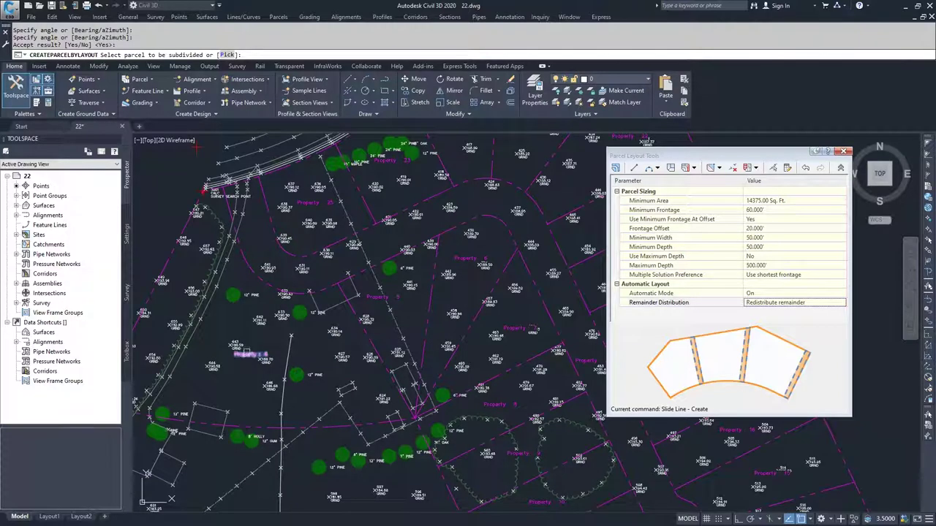
pyautogui.click(246, 351)
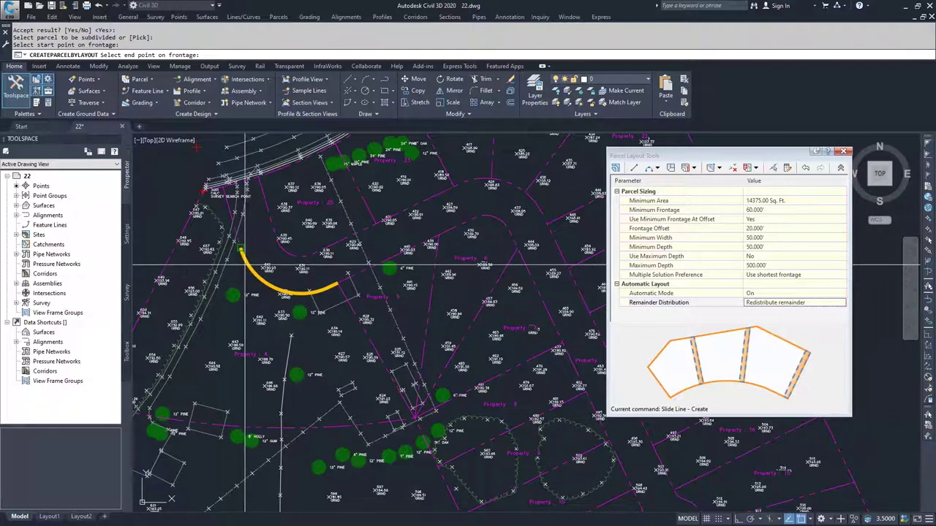
pyautogui.click(245, 258)
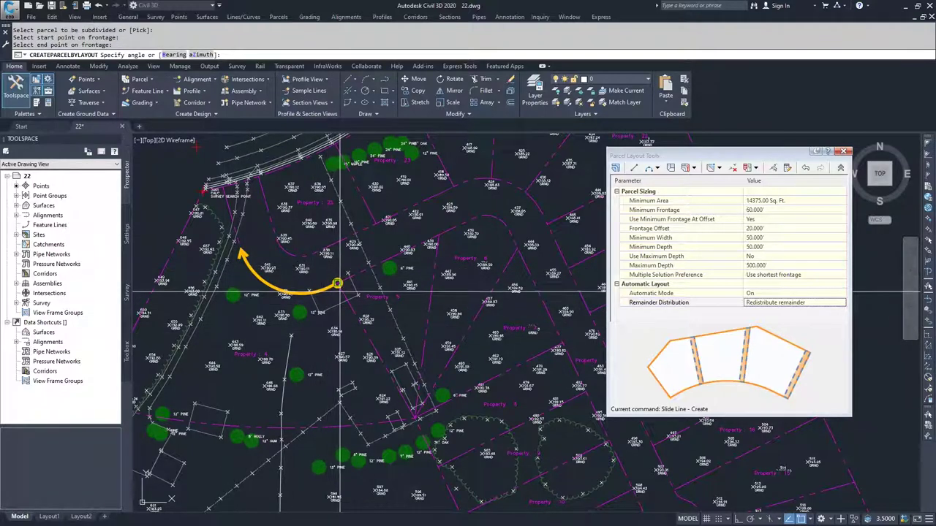
pyautogui.scroll(3, 339, 292)
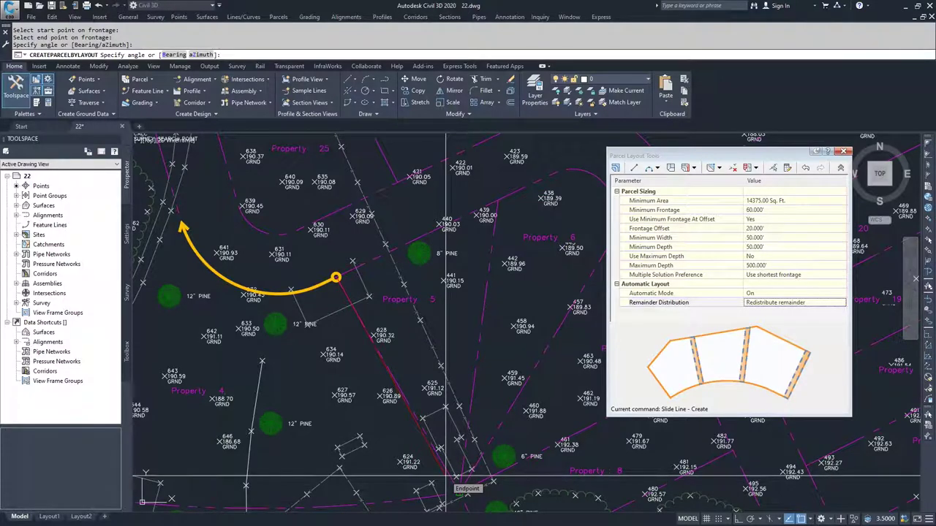
pyautogui.click(445, 478)
pyautogui.scroll(-4, 445, 478)
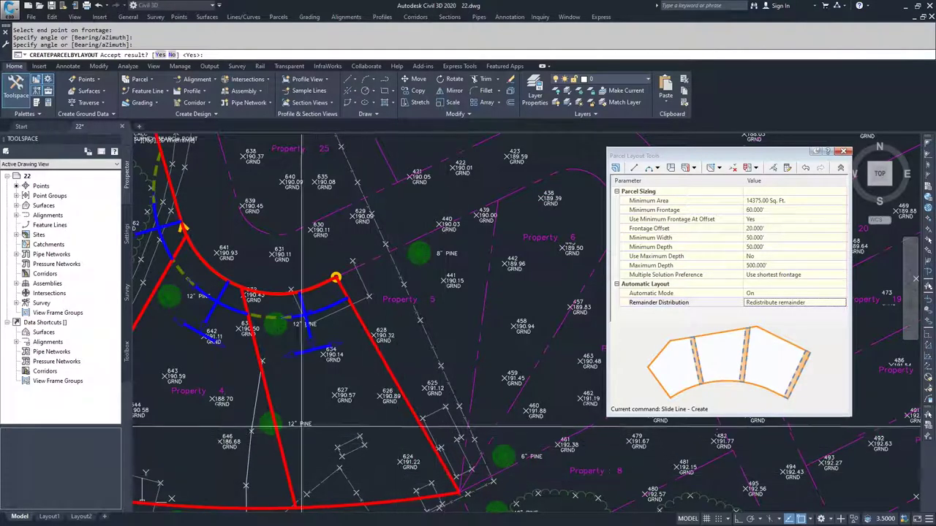
pyautogui.scroll(-2, 323, 420)
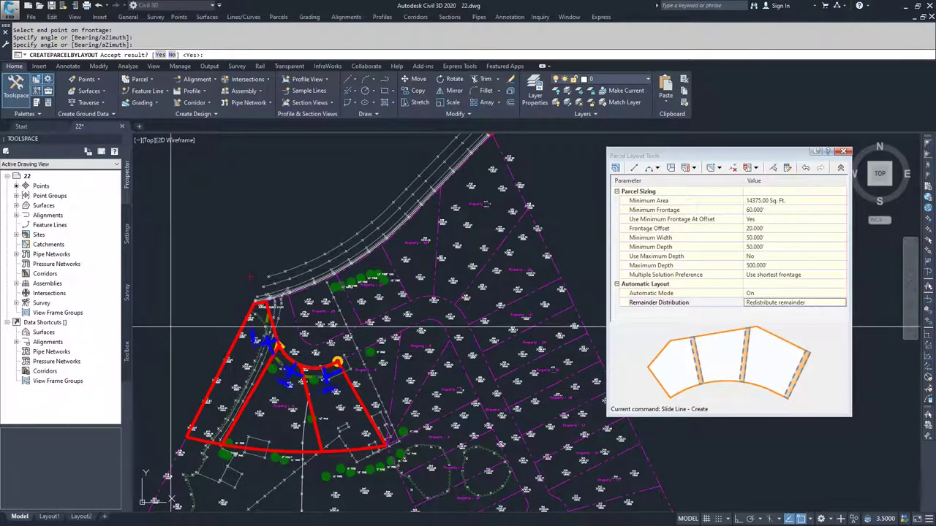
pyautogui.press('Return')
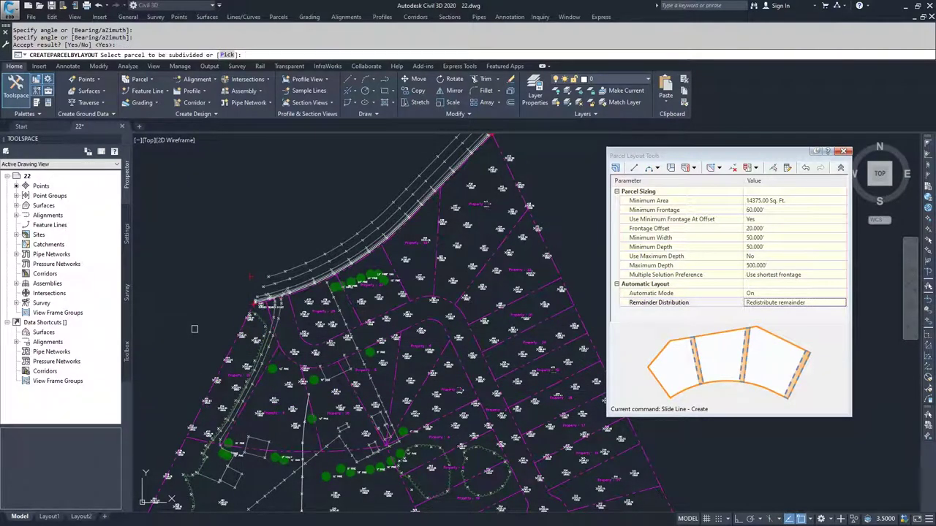
pyautogui.scroll(-2, 195, 329)
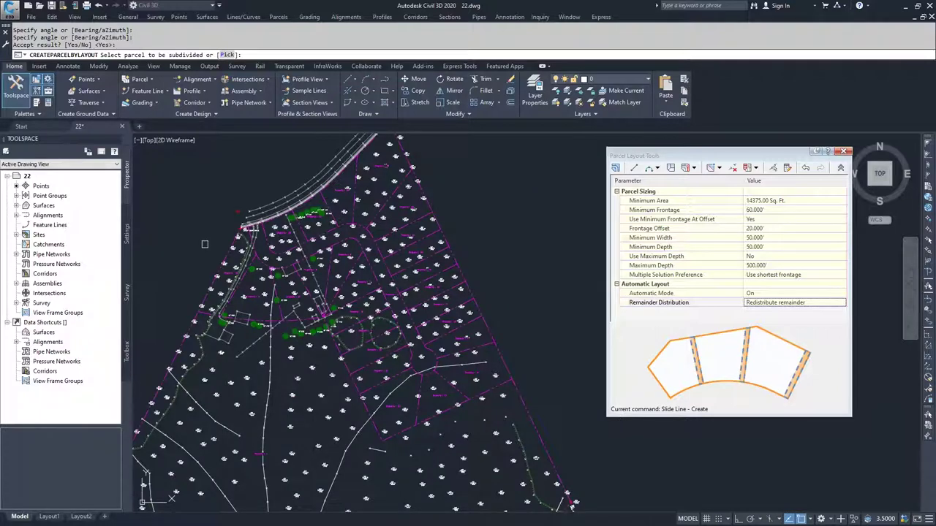
pyautogui.moveTo(203, 244); pyautogui.dragTo(218, 291, button='middle')
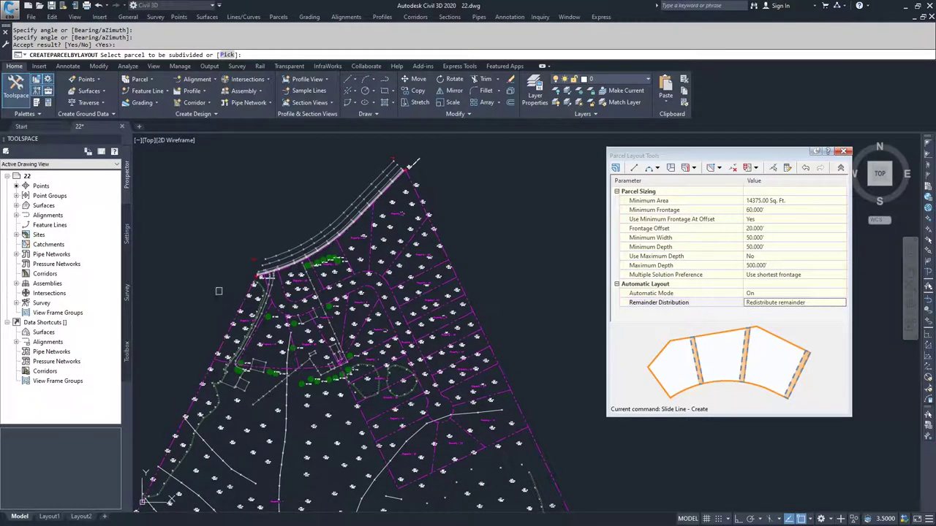